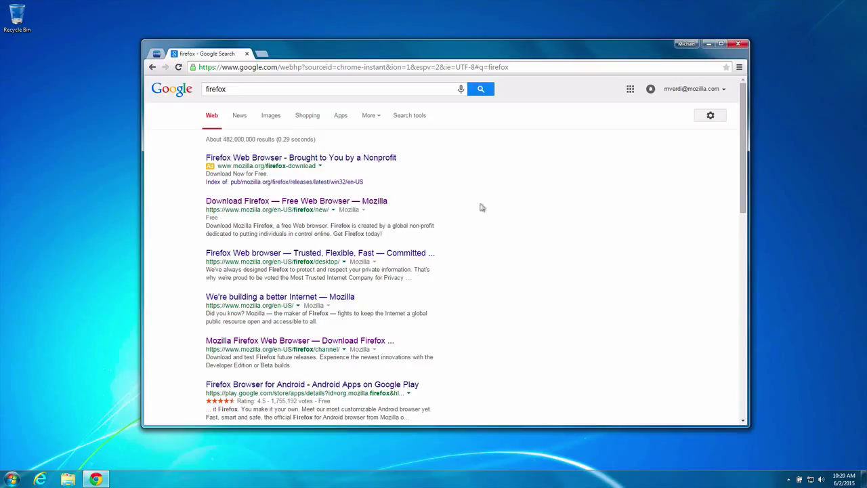
Download the Firefox installer from the Mozilla search result and run the downloaded setup file
{"action": "left_click", "coordinate": [382, 203]}
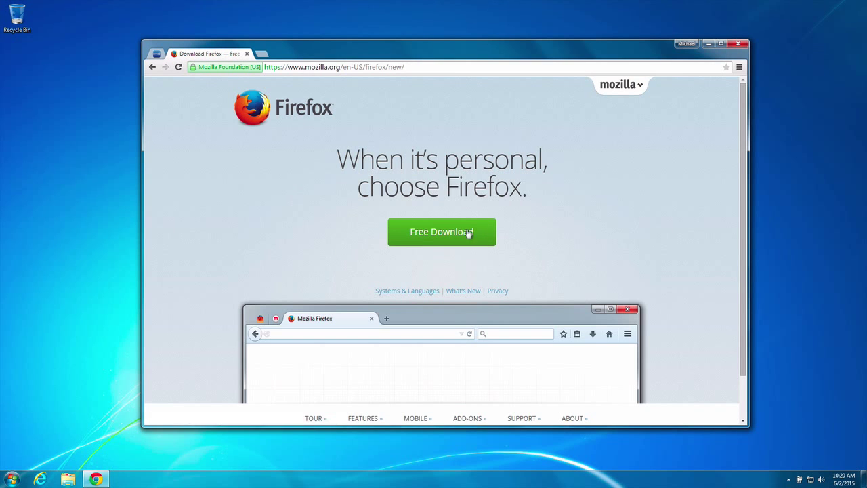
{"action": "left_click", "coordinate": [466, 233]}
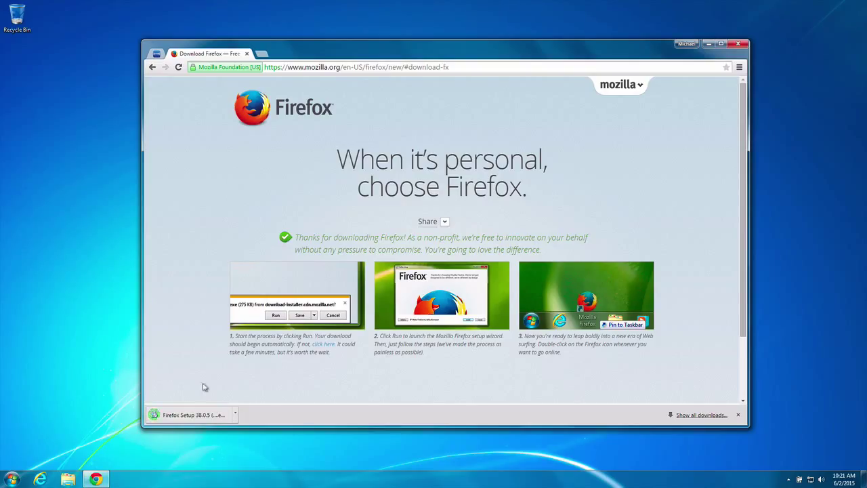
{"action": "left_click", "coordinate": [190, 414]}
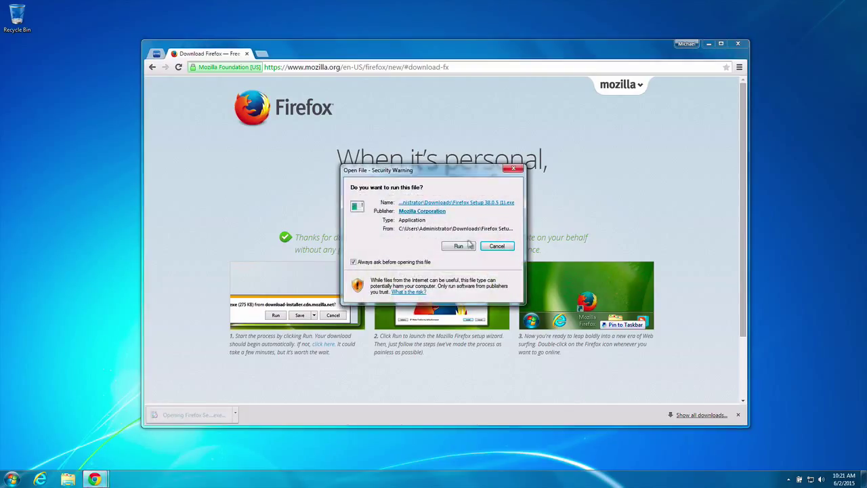
{"action": "left_click", "coordinate": [467, 245]}
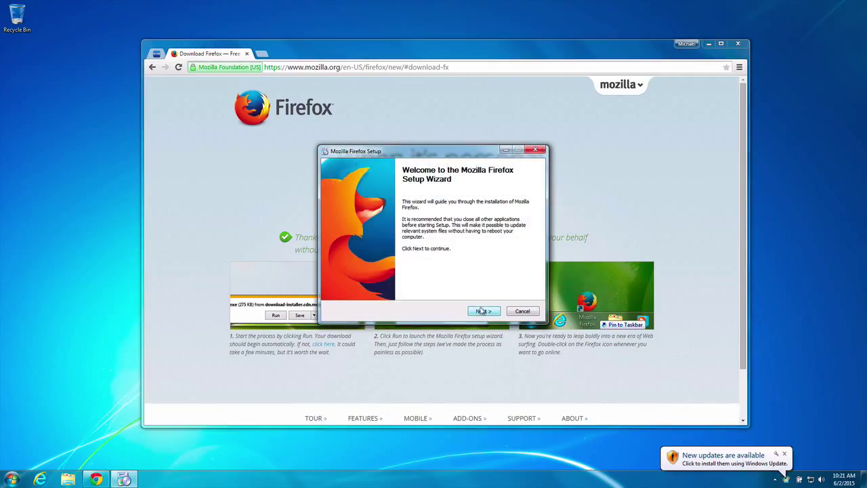
Dismiss the Windows Update notice and install Firefox with the default setup options, launching it on completion
{"action": "left_click", "coordinate": [785, 453]}
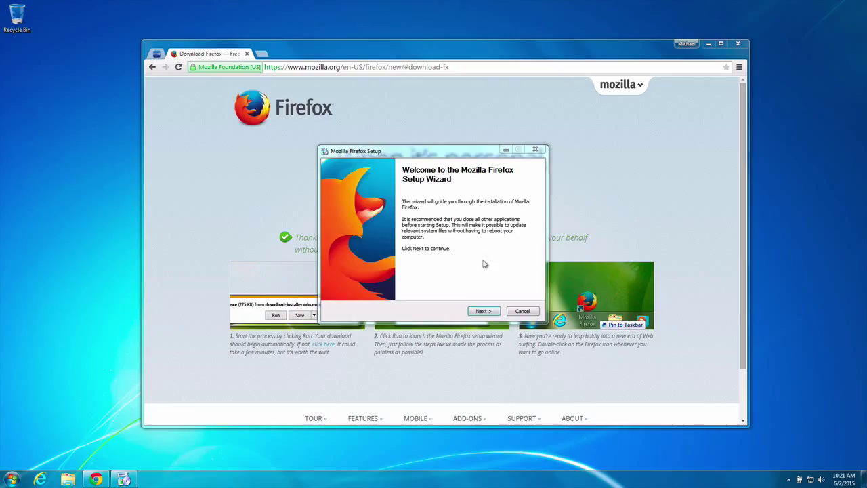
{"action": "left_click", "coordinate": [482, 311]}
{"action": "left_click", "coordinate": [489, 311]}
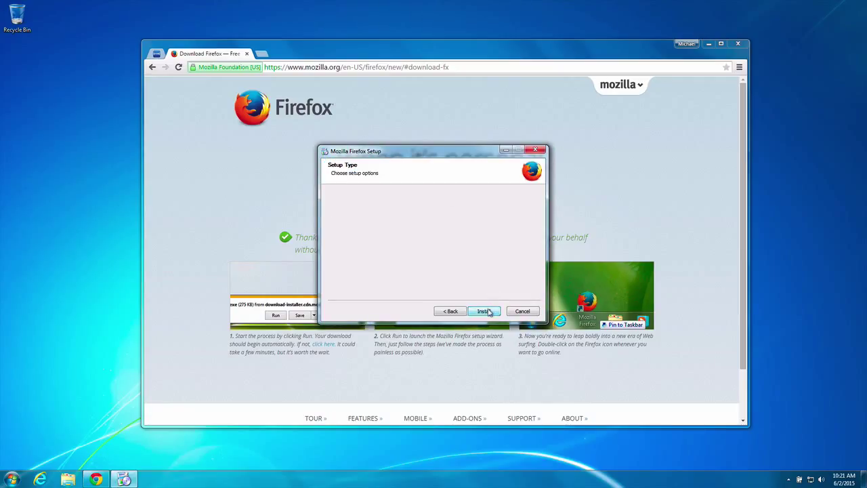
{"action": "left_click", "coordinate": [492, 311]}
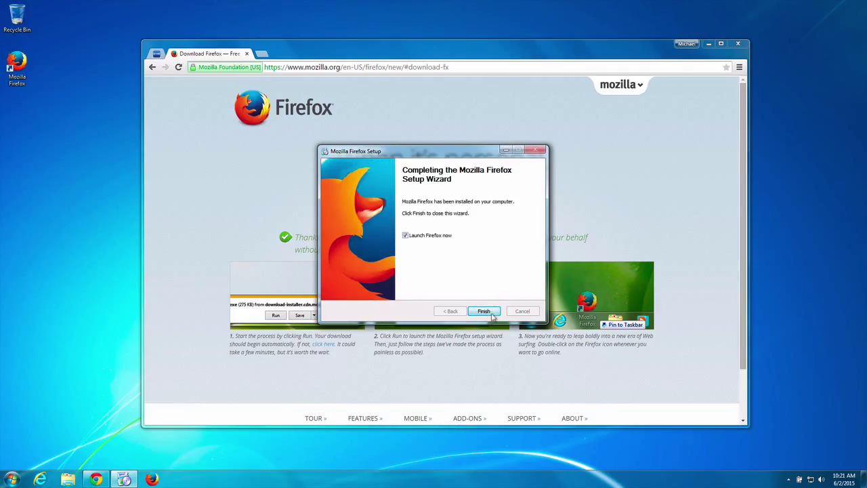
{"action": "left_click", "coordinate": [492, 315]}
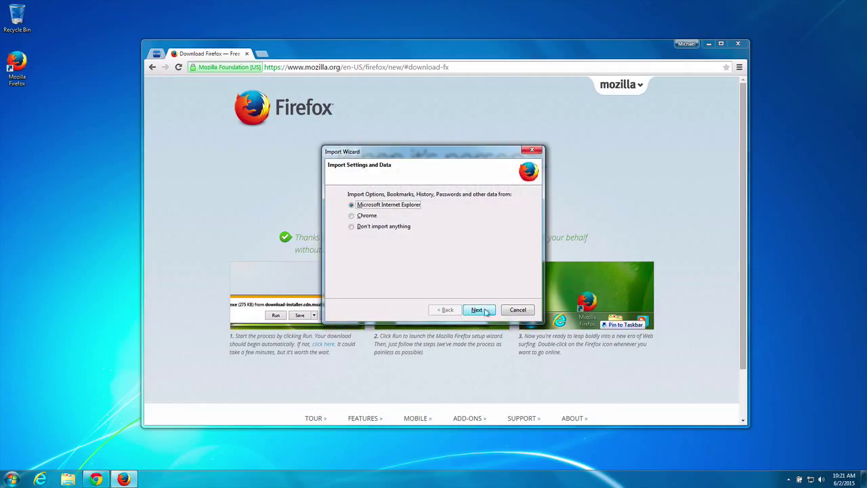
Import browser data from Chrome with the Import Wizard and finish the wizard
{"action": "left_click", "coordinate": [367, 216]}
{"action": "left_click", "coordinate": [487, 312]}
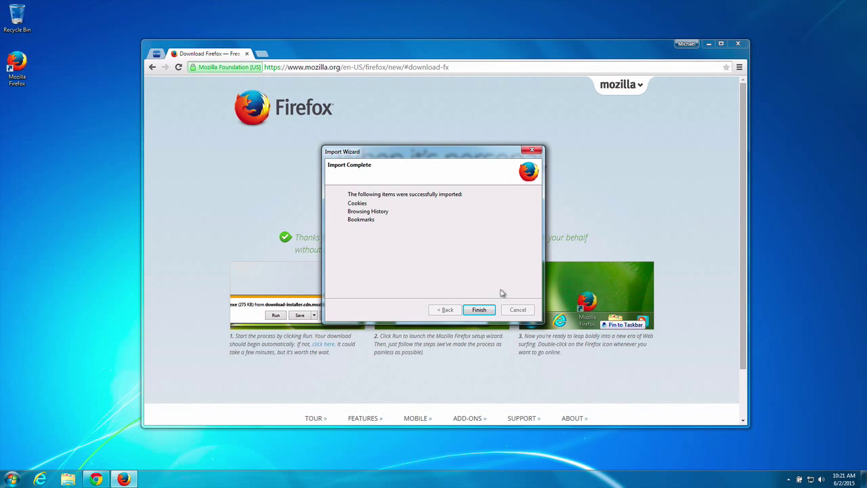
{"action": "key", "text": "Return"}
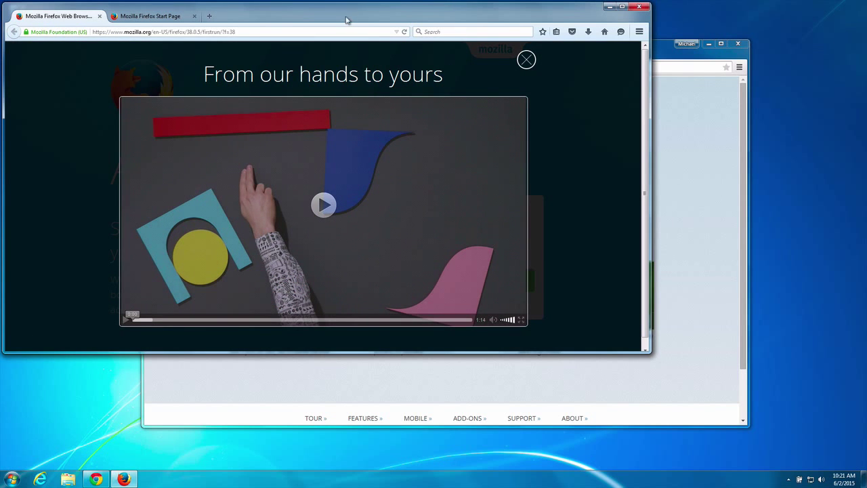
Play the "From our hands to yours" video in the repositioned Firefox window, then close it and the data-sharing notice
{"action": "left_click_drag", "start_coordinate": [346, 19], "coordinate": [454, 72]}
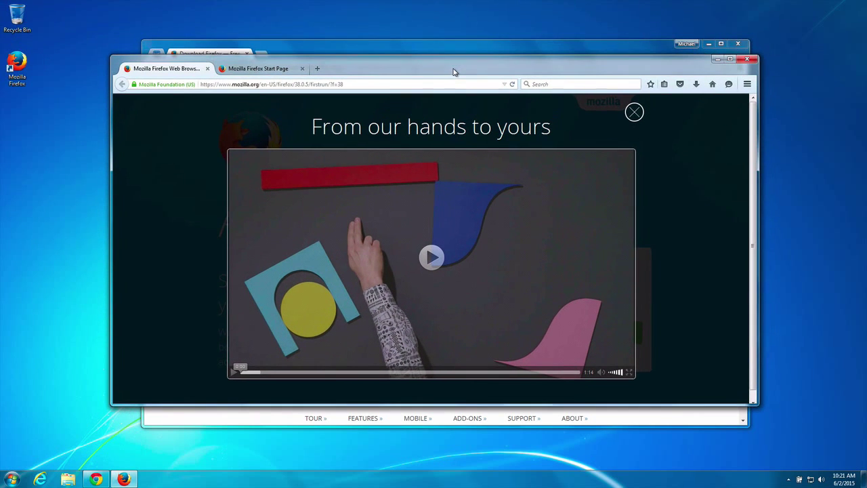
{"action": "left_click", "coordinate": [437, 263]}
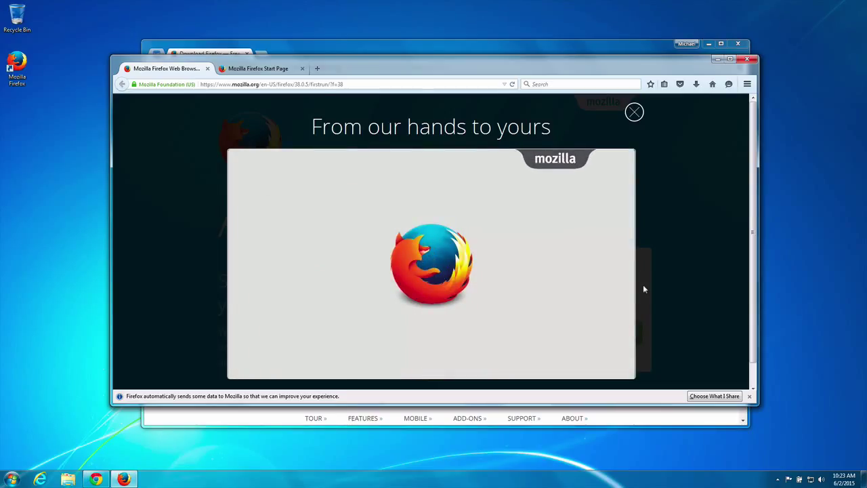
{"action": "left_click", "coordinate": [634, 112]}
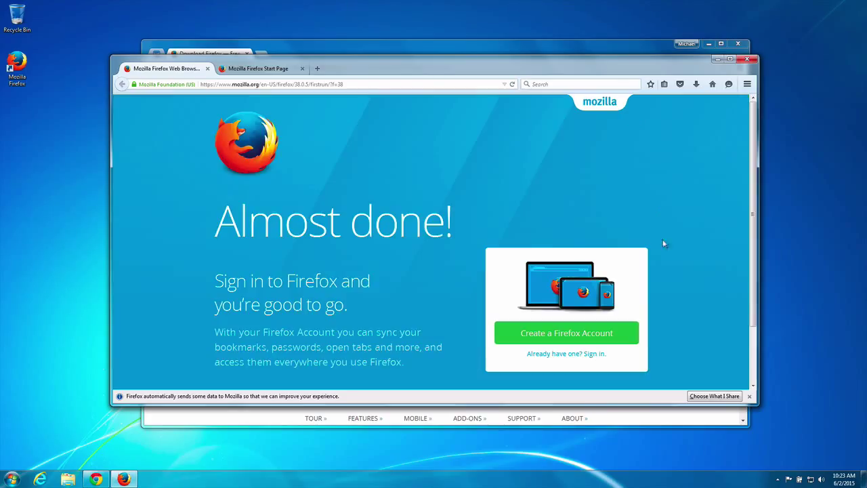
{"action": "left_click", "coordinate": [749, 396]}
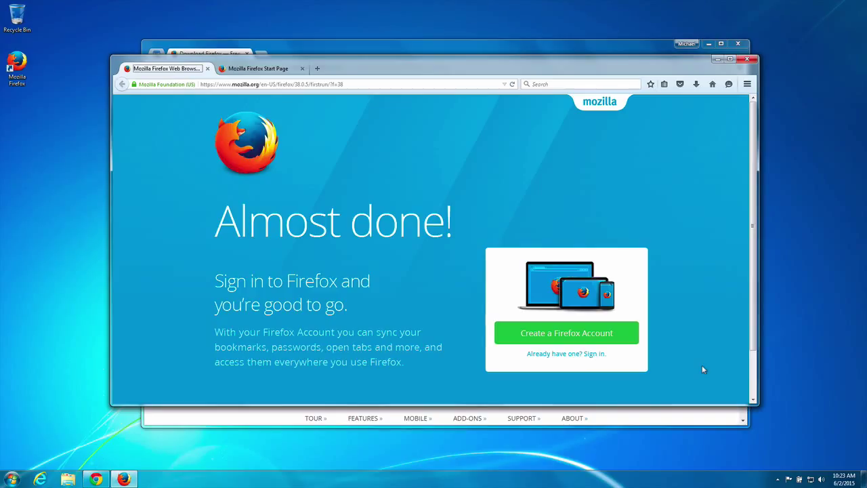
Create a Firefox Account by entering the e-mail address, account password and year of birth, and submit the sign-up form
{"action": "left_click", "coordinate": [588, 334]}
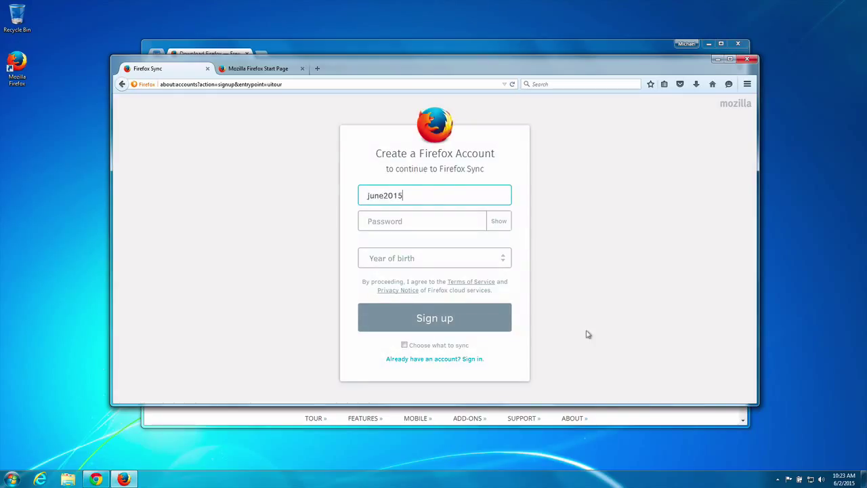
{"action": "type", "text": "com"}
{"action": "key", "text": "Tab"}
{"action": "type", "text": "p"}
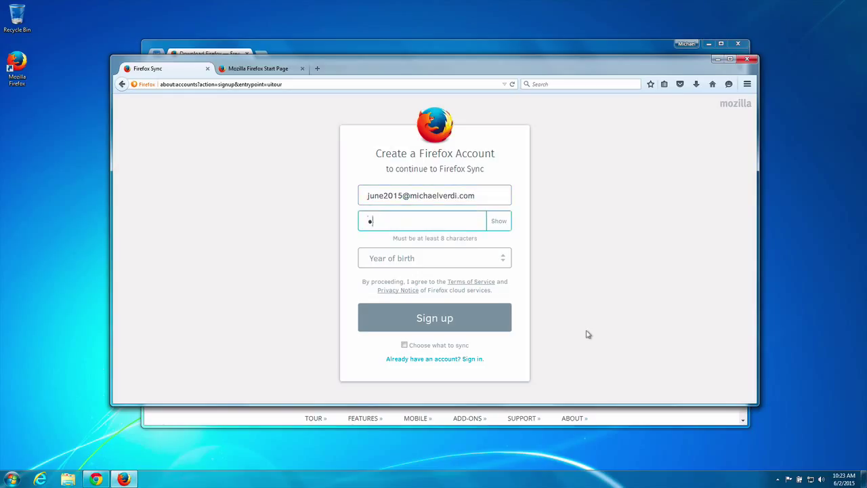
{"action": "left_click", "coordinate": [474, 259]}
{"action": "left_click", "coordinate": [468, 285]}
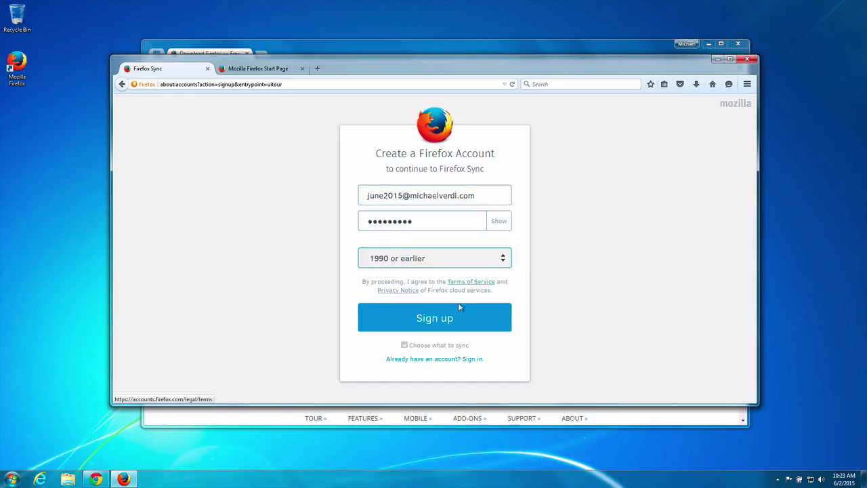
{"action": "left_click", "coordinate": [457, 318]}
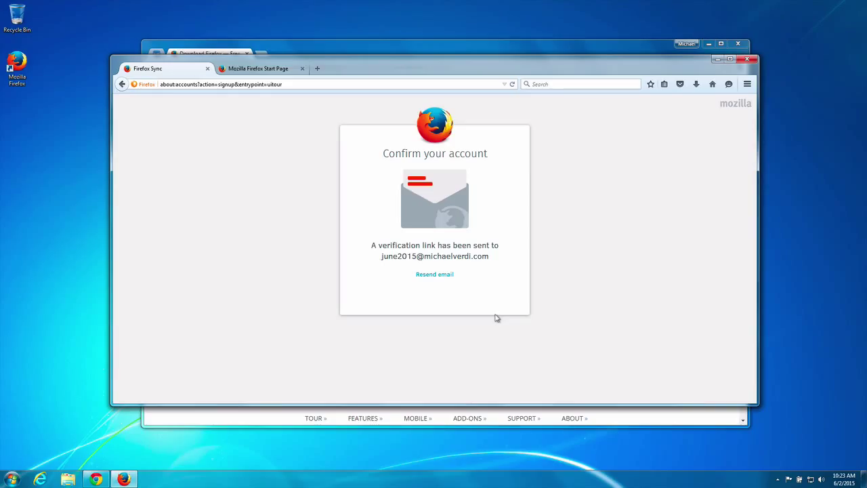
Switch to Chrome, verify the account from the Firefox Accounts e-mail in the webmail inbox, and open the Google Play page for Firefox
{"action": "left_click", "coordinate": [296, 44]}
{"action": "left_click", "coordinate": [156, 54]}
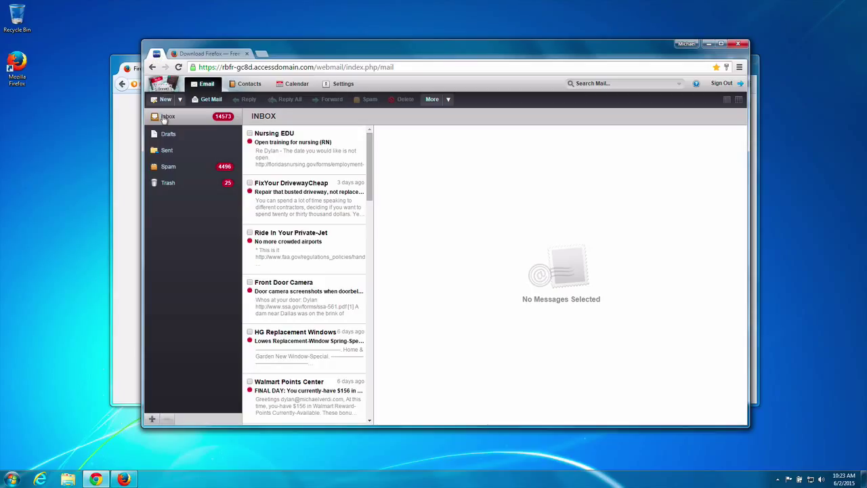
{"action": "left_click", "coordinate": [164, 118]}
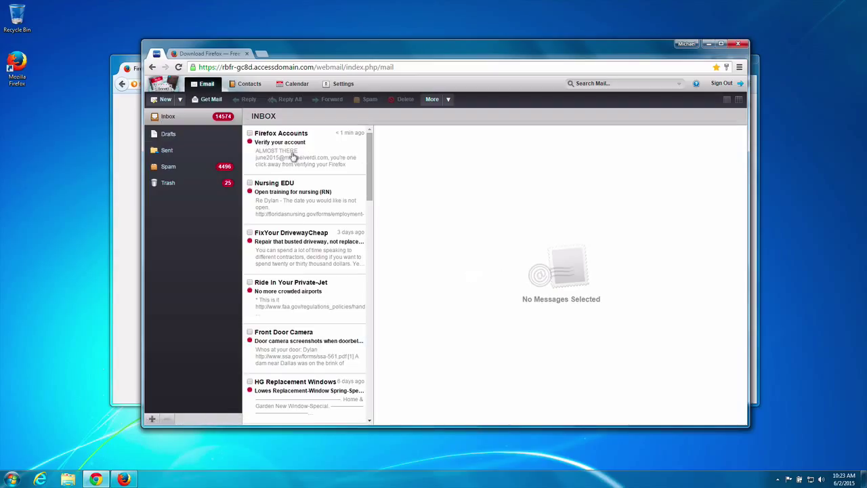
{"action": "left_click", "coordinate": [293, 156]}
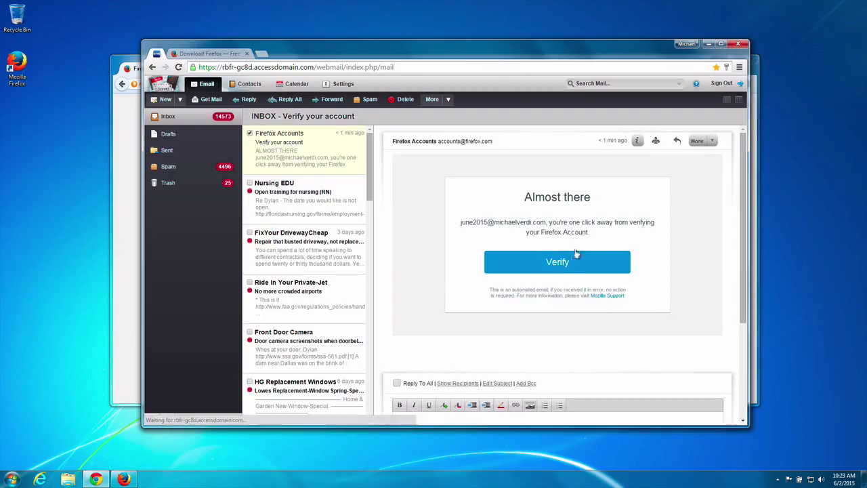
{"action": "left_click", "coordinate": [557, 263]}
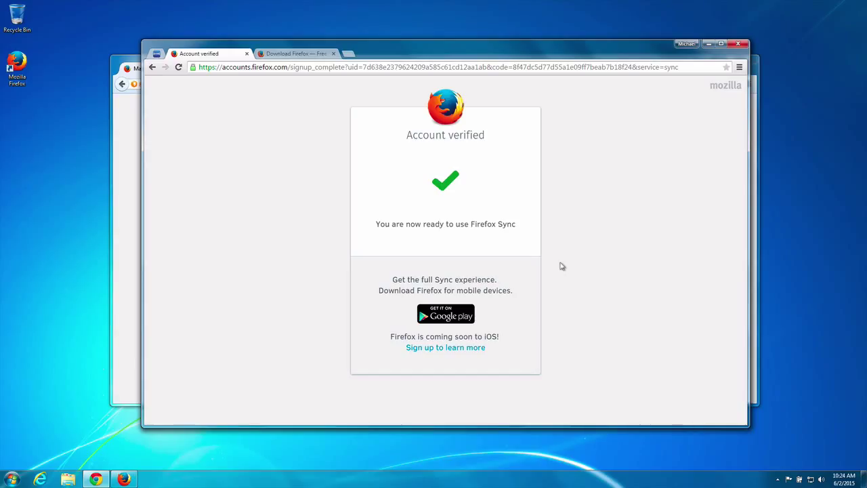
{"action": "left_click", "coordinate": [458, 319]}
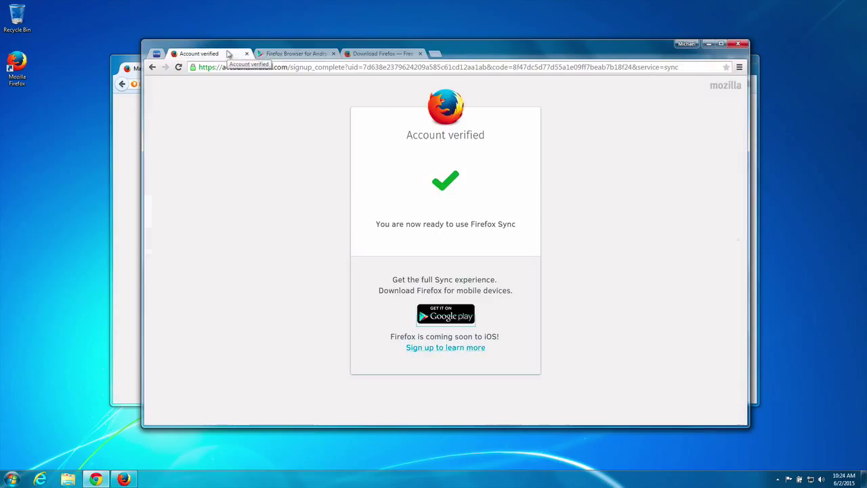
Switch back to Firefox, open the Sync settings from the welcome page, and close the Options and Manage Sync tabs
{"action": "left_click", "coordinate": [129, 192]}
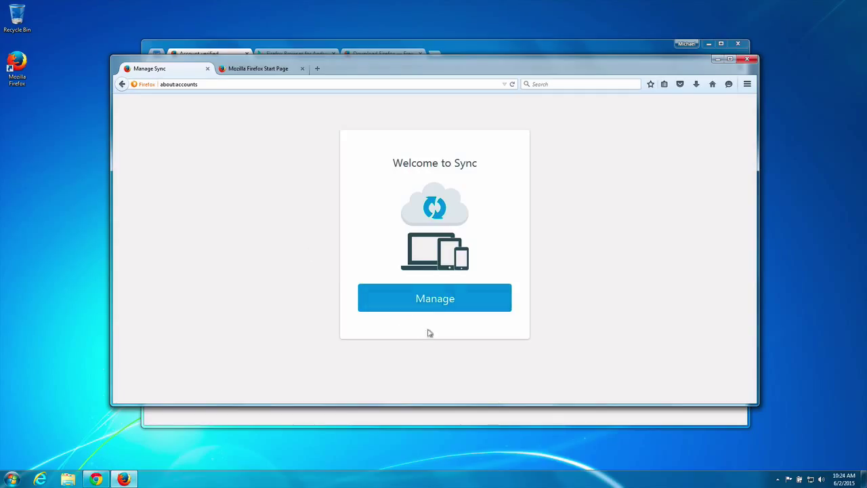
{"action": "left_click", "coordinate": [442, 310]}
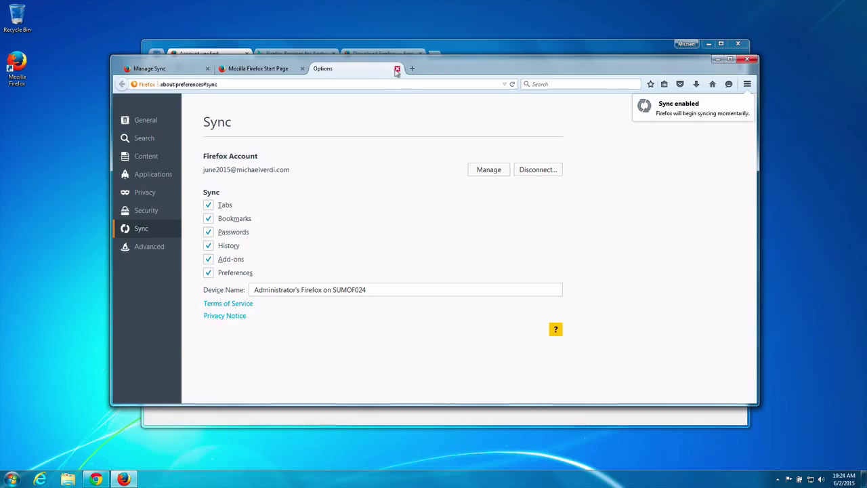
{"action": "left_click", "coordinate": [397, 69]}
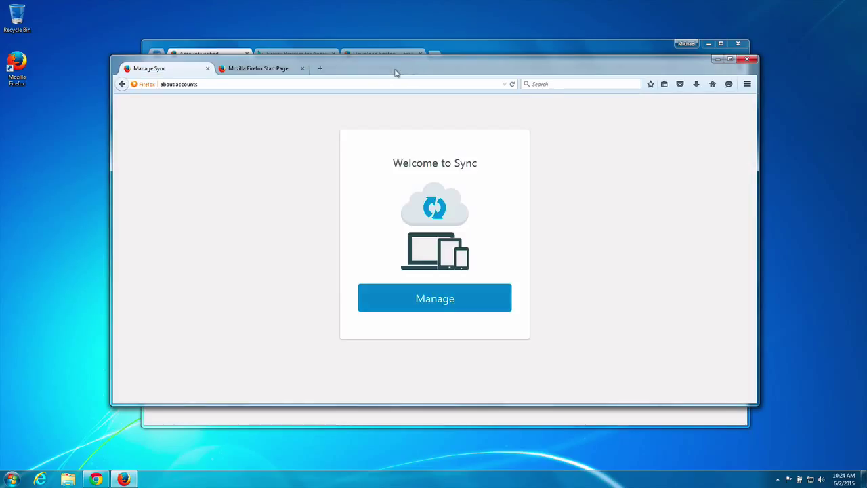
{"action": "left_click", "coordinate": [207, 69]}
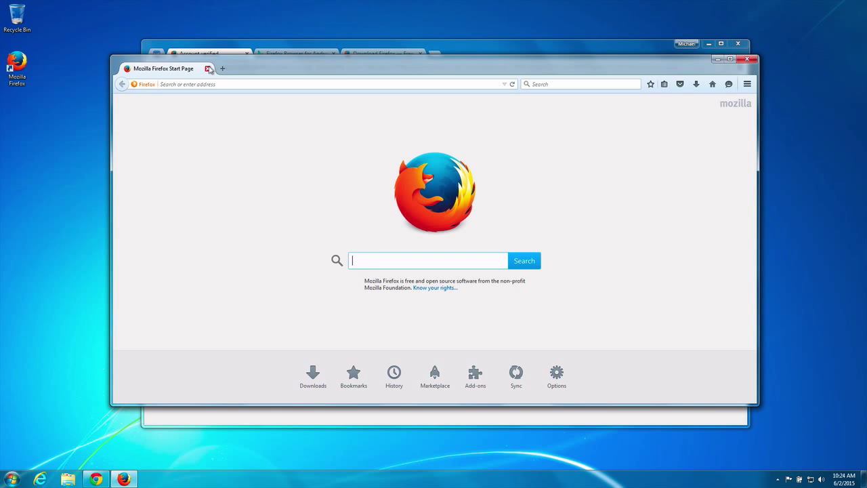
{"action": "left_click", "coordinate": [552, 149]}
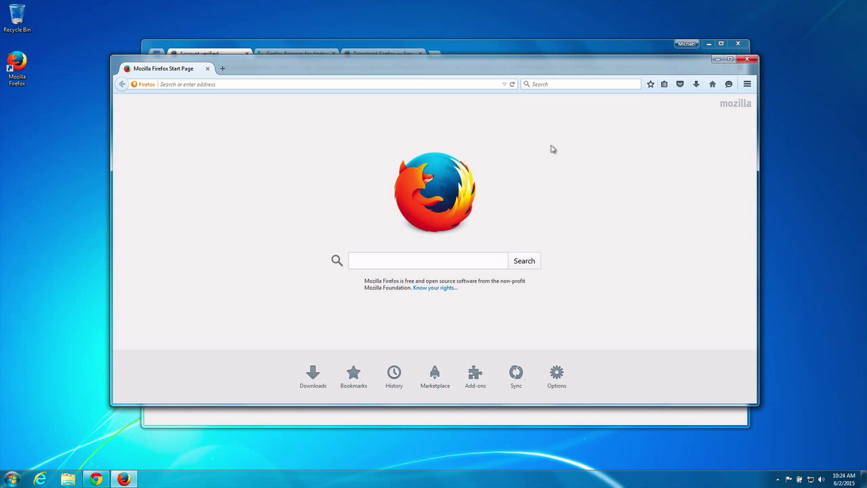